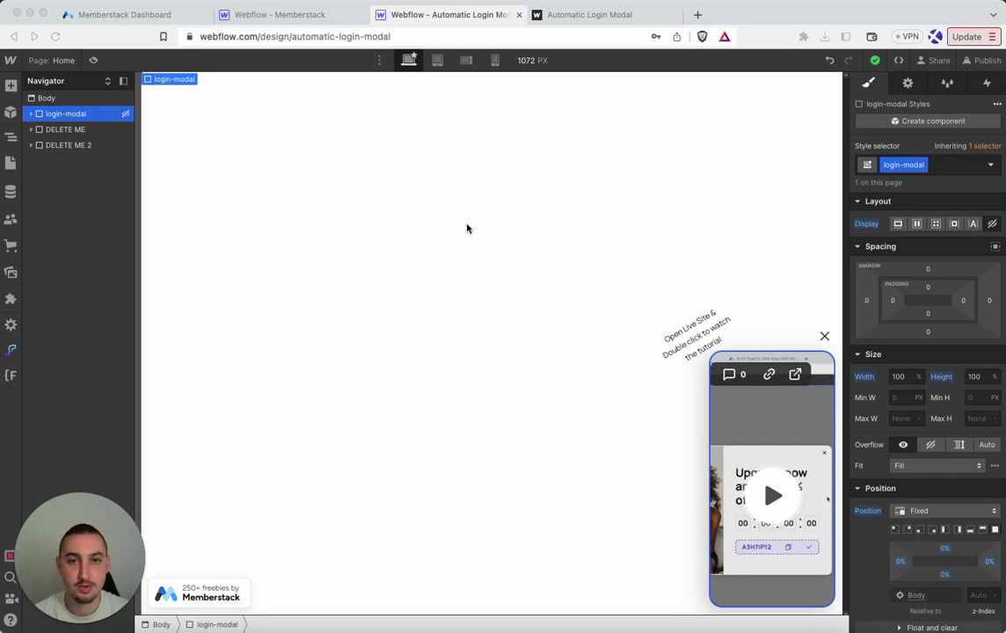
# Open the Home page's settings and scroll down to its Custom Code.
pyautogui.click(435, 236)
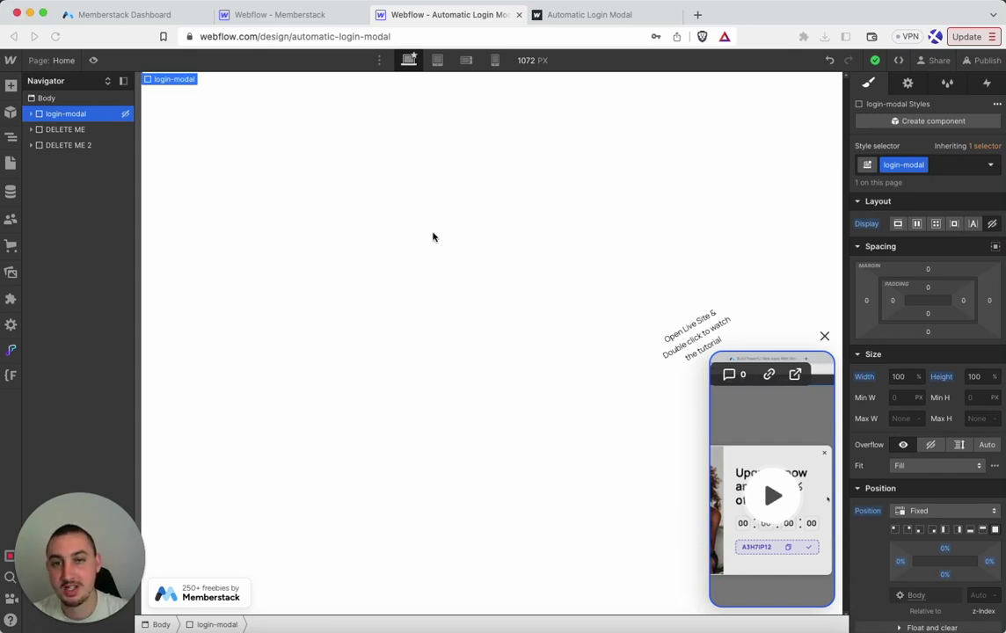
pyautogui.click(15, 166)
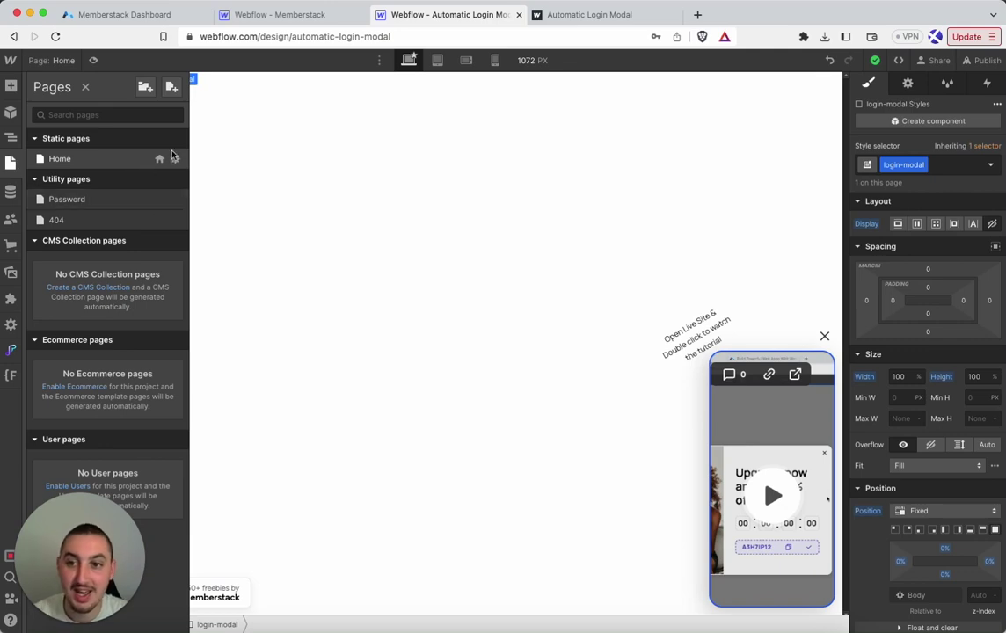
pyautogui.click(175, 160)
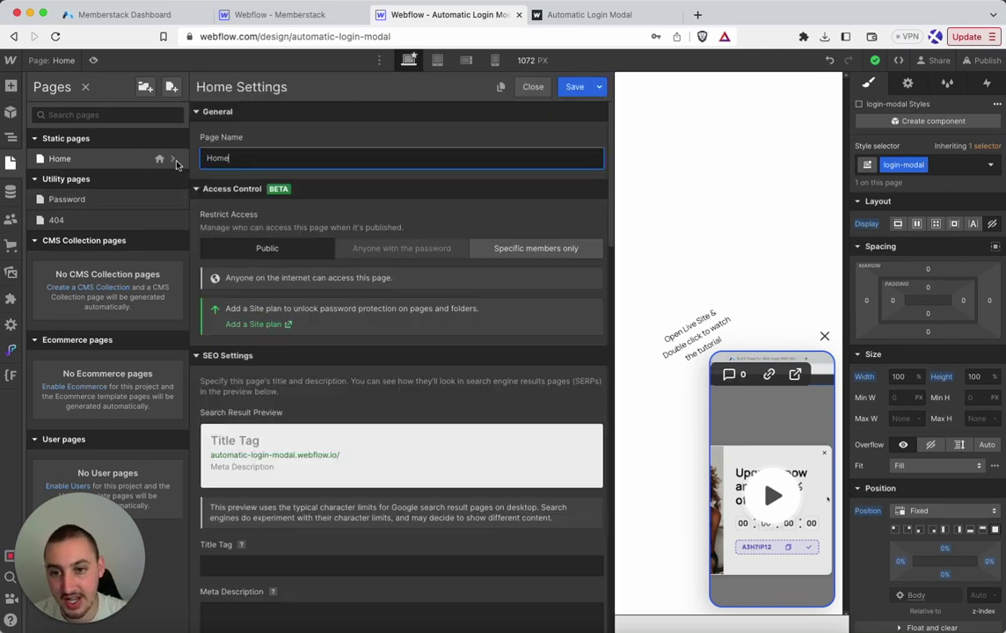
pyautogui.scroll(-10, 289, 231)
pyautogui.scroll(-5, 332, 268)
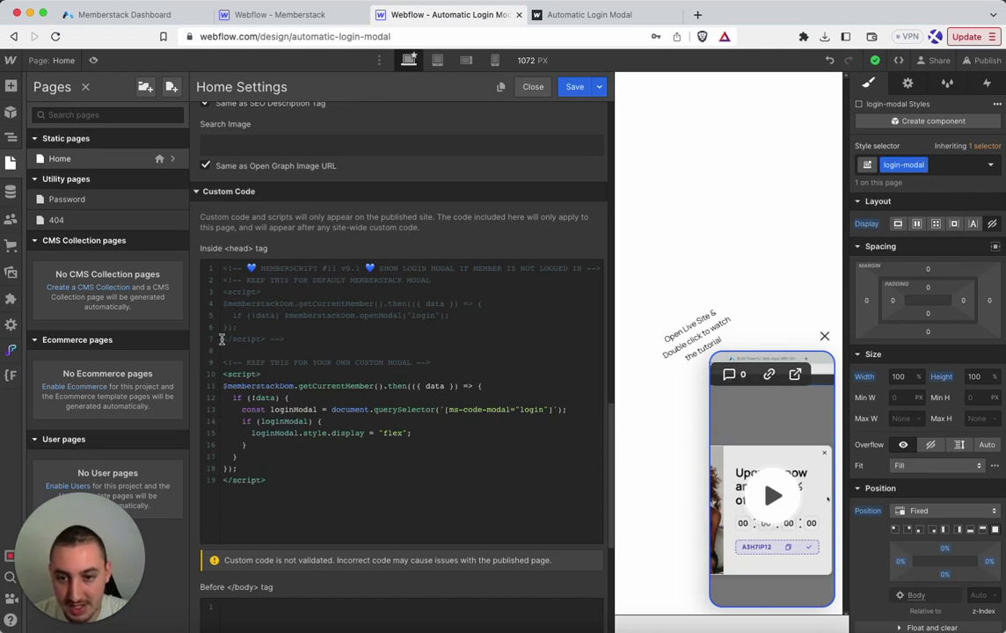
# Uncomment the default Memberstack modal script by moving the comment closer to line 2's end.
pyautogui.doubleClick(275, 340)
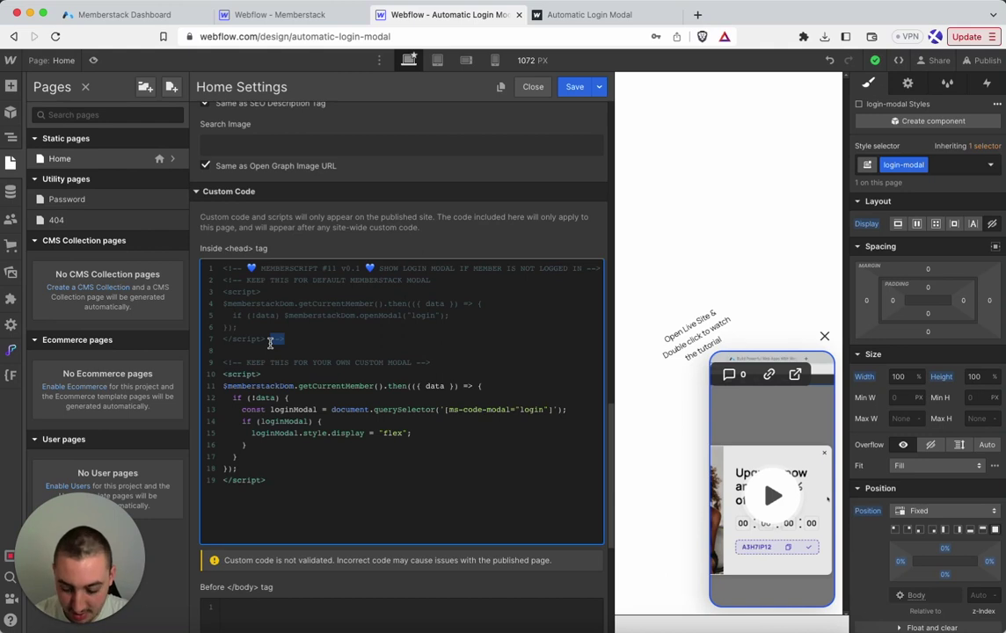
pyautogui.click(455, 282)
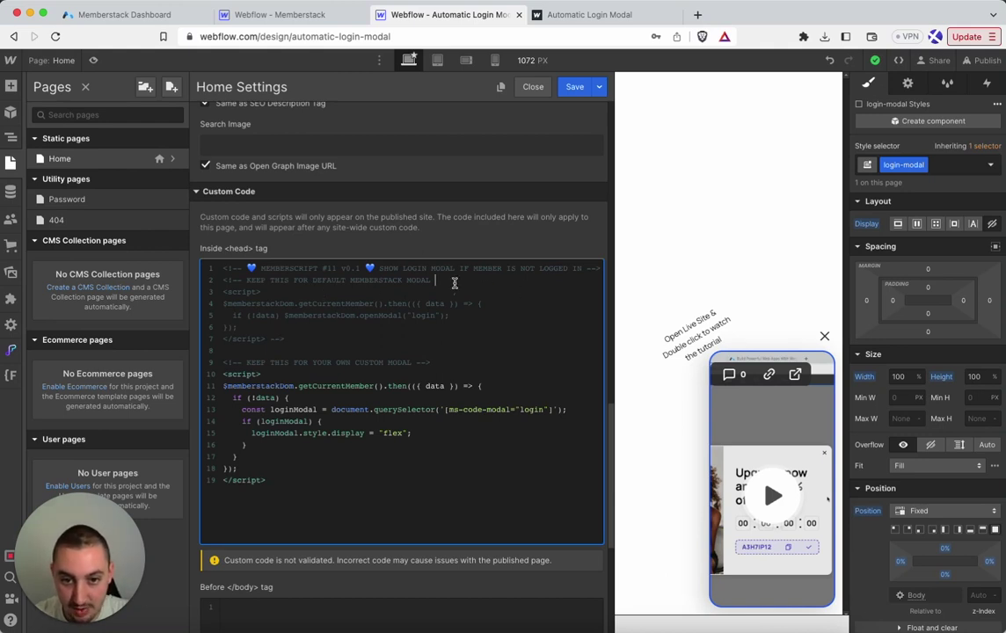
pyautogui.write('-->')
pyautogui.doubleClick(276, 339)
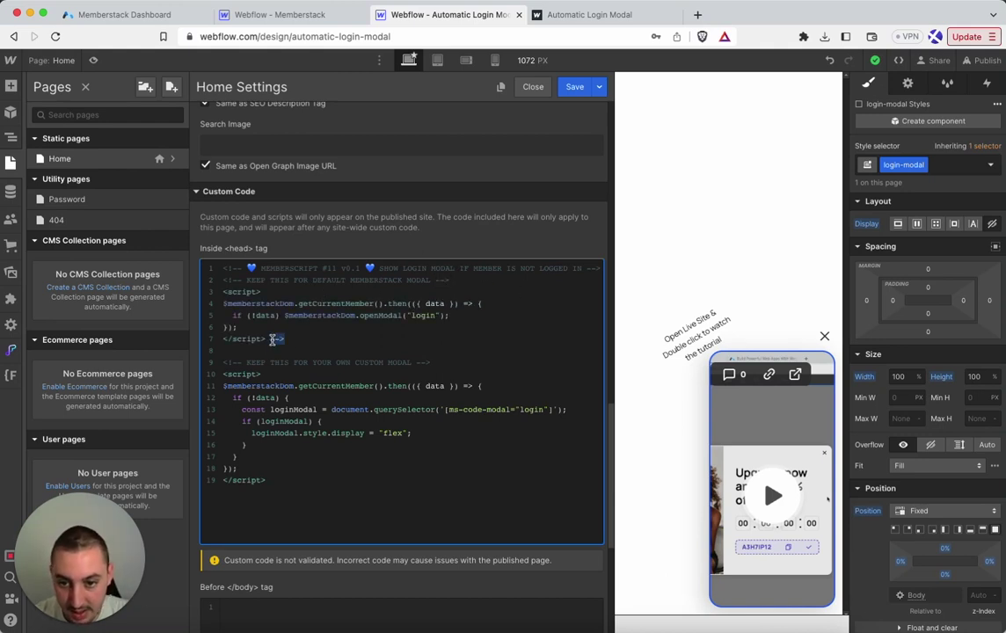
pyautogui.press('BackSpace')
# Comment out the custom-modal script by moving line 9's closer to line 19, then save.
pyautogui.doubleClick(420, 362)
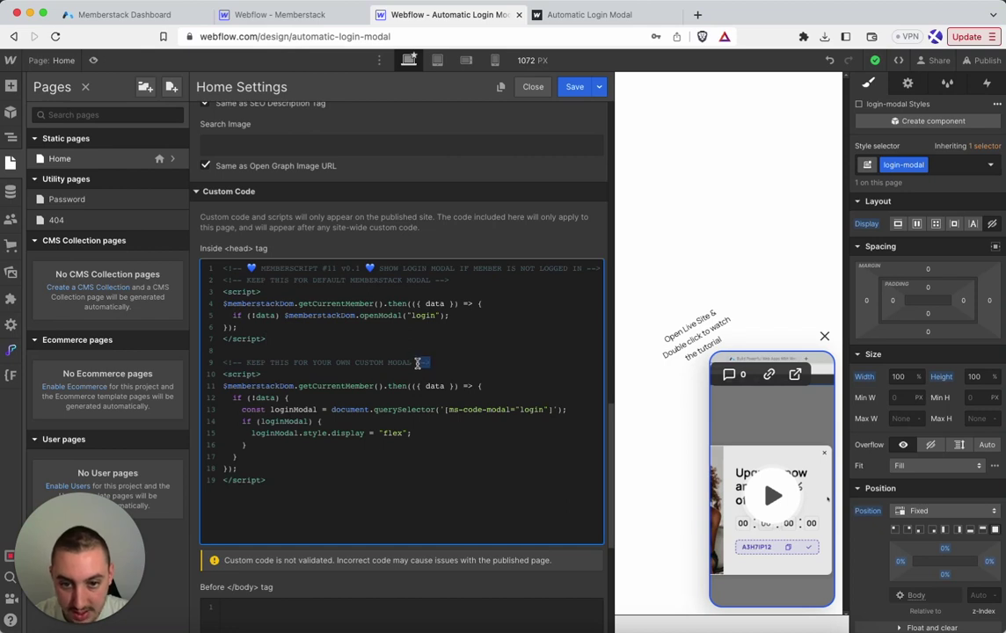
pyautogui.click(288, 480)
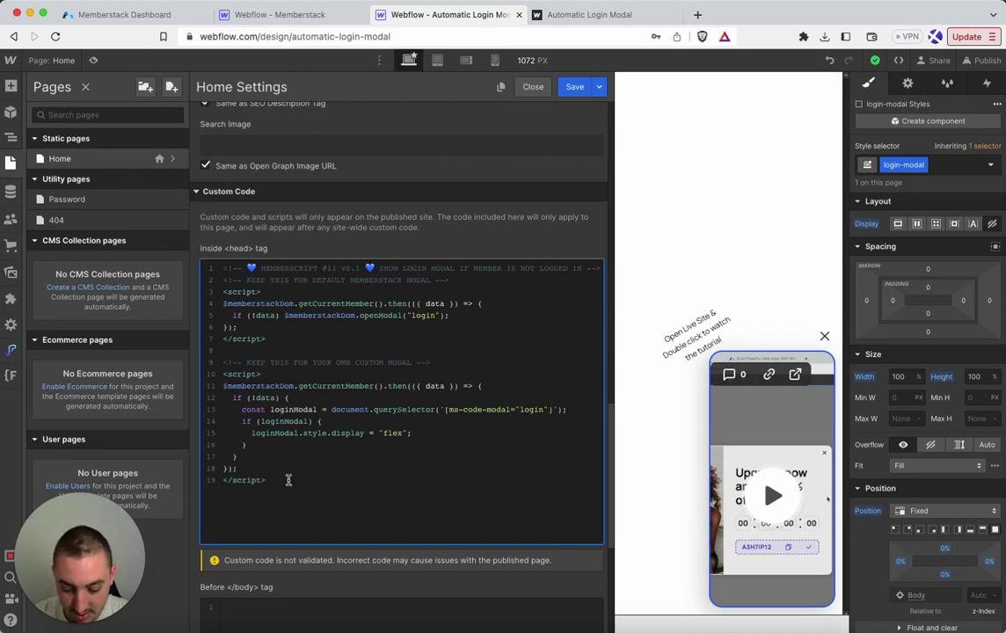
pyautogui.write('-->')
pyautogui.doubleClick(419, 363)
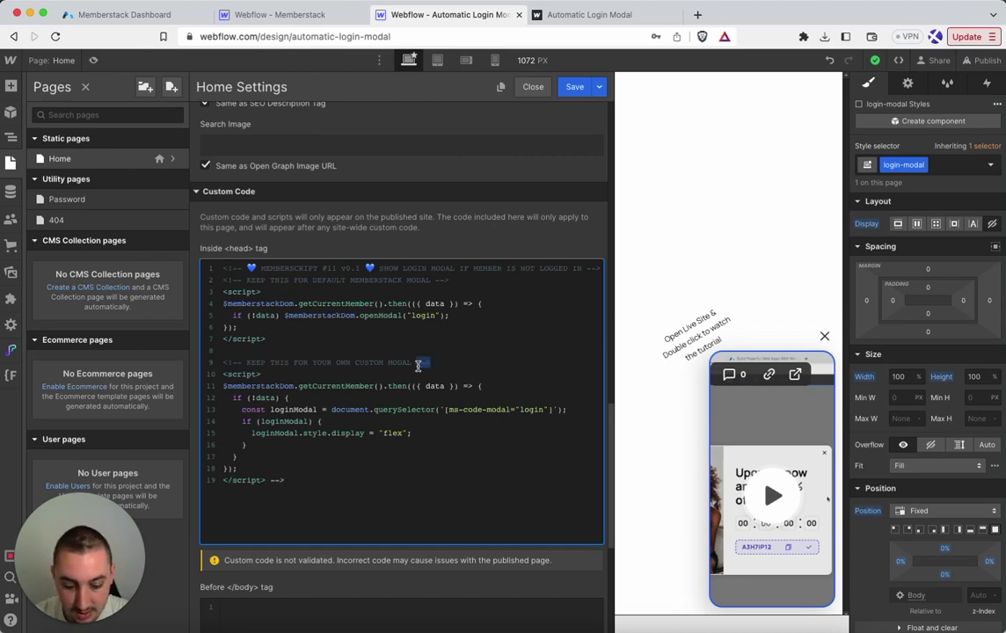
pyautogui.press('BackSpace')
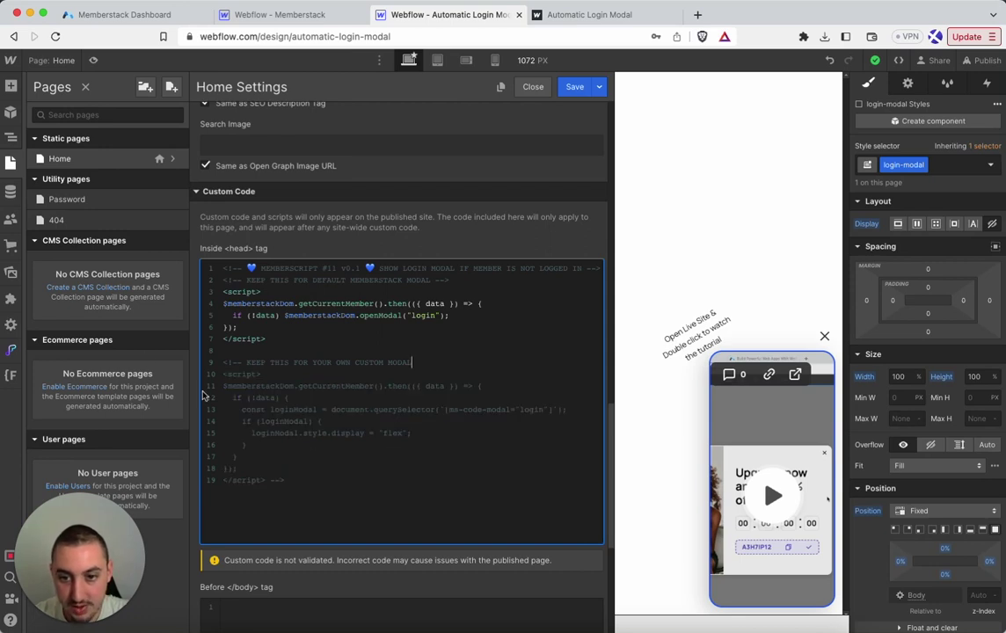
pyautogui.click(575, 87)
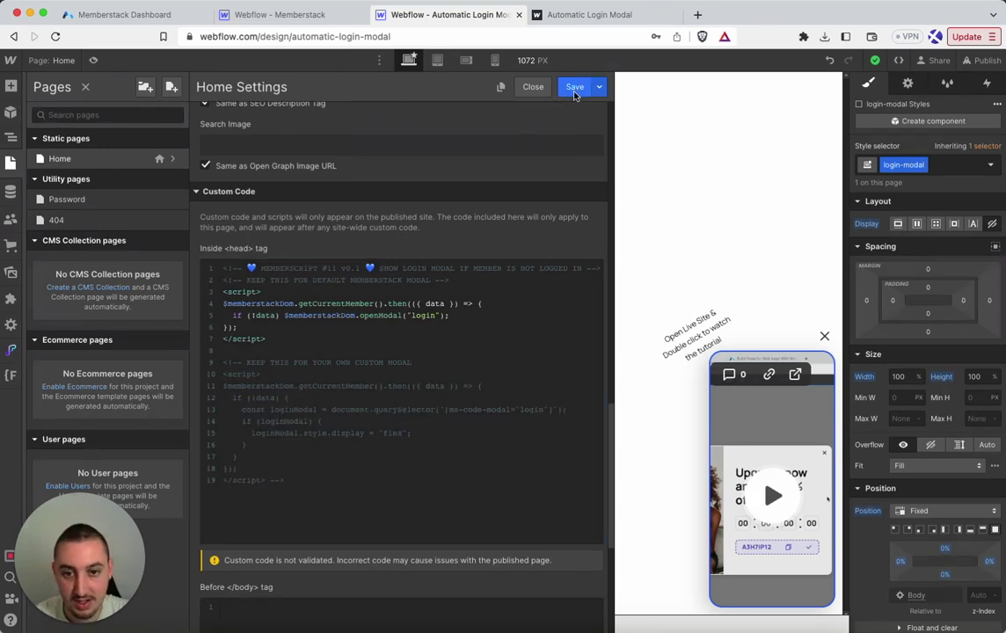
# Publish to the staging domain and open the live site showing the default login modal.
pyautogui.click(987, 61)
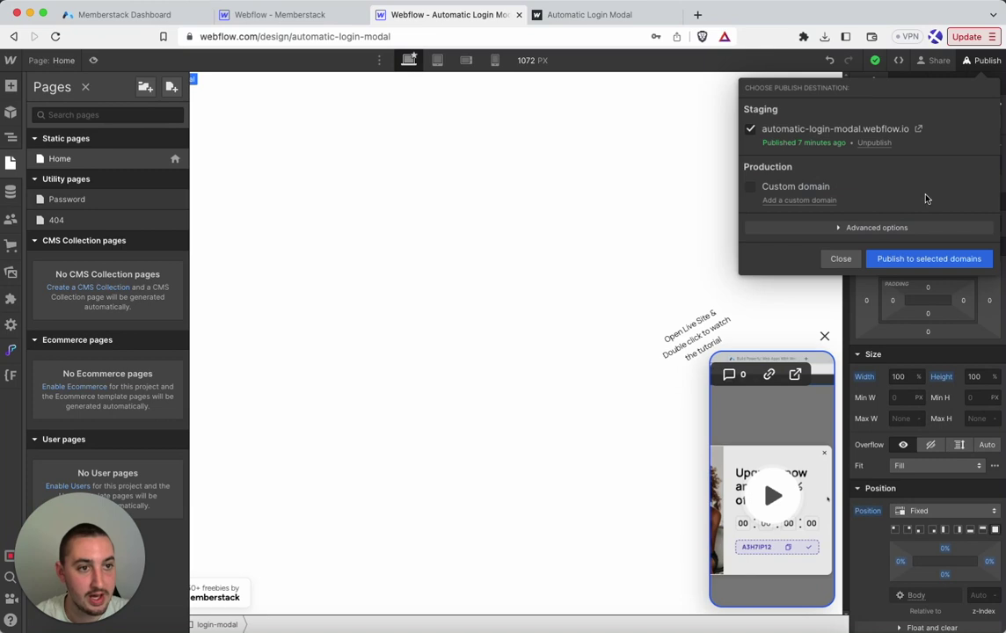
pyautogui.click(893, 259)
pyautogui.click(674, 15)
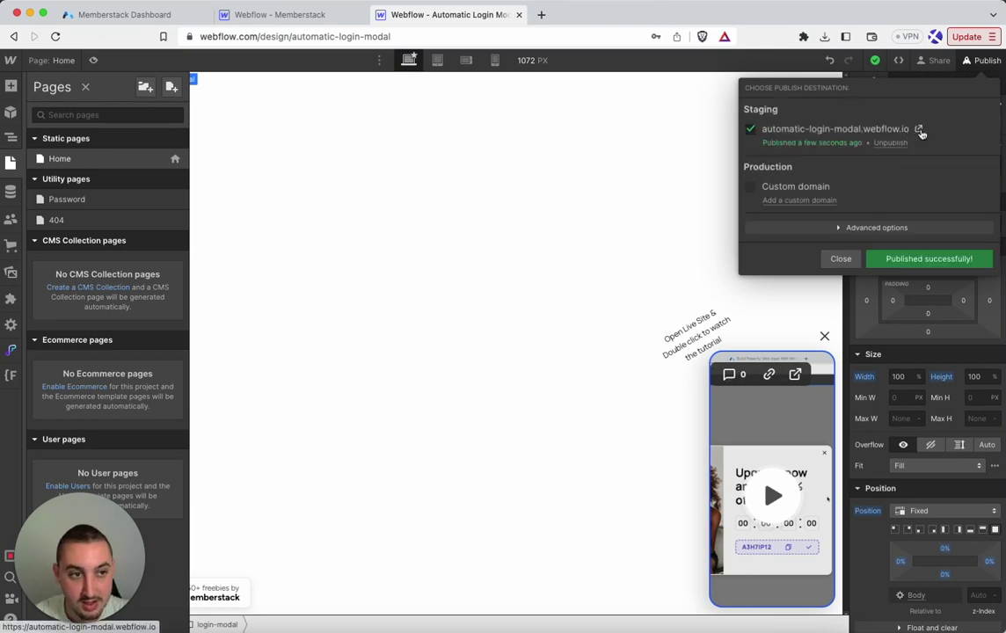
pyautogui.click(919, 130)
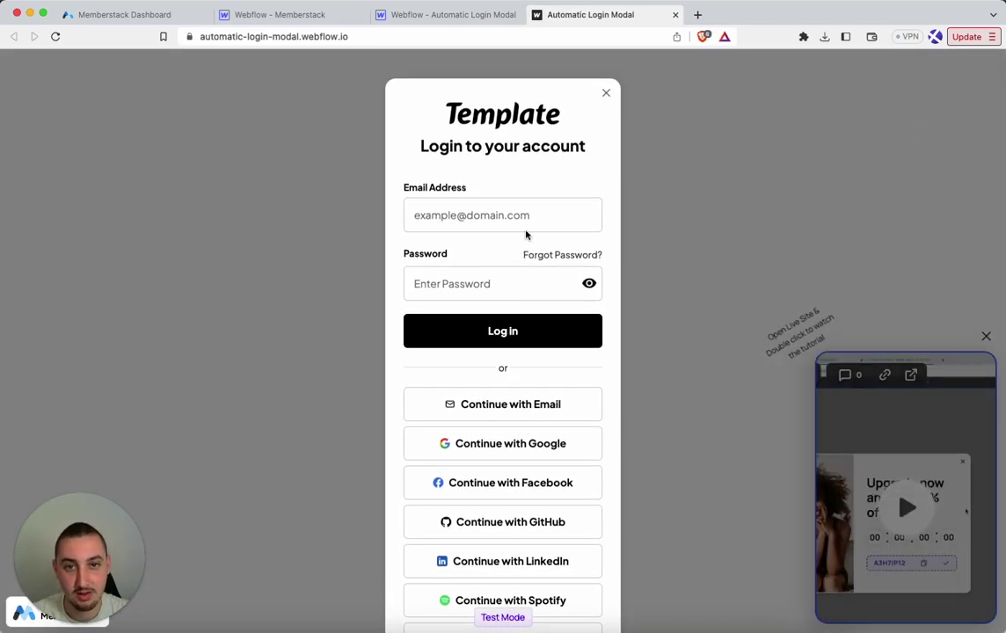
pyautogui.click(471, 19)
# Reopen the Home page's settings and scroll to the head custom code.
pyautogui.click(174, 162)
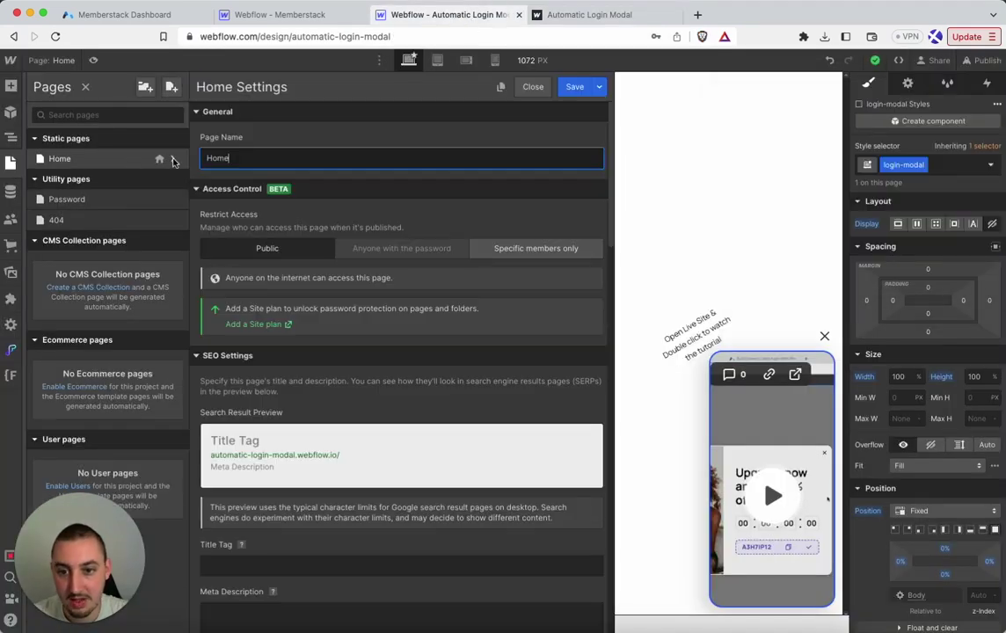
pyautogui.scroll(-15, 343, 296)
pyautogui.scroll(3, 341, 294)
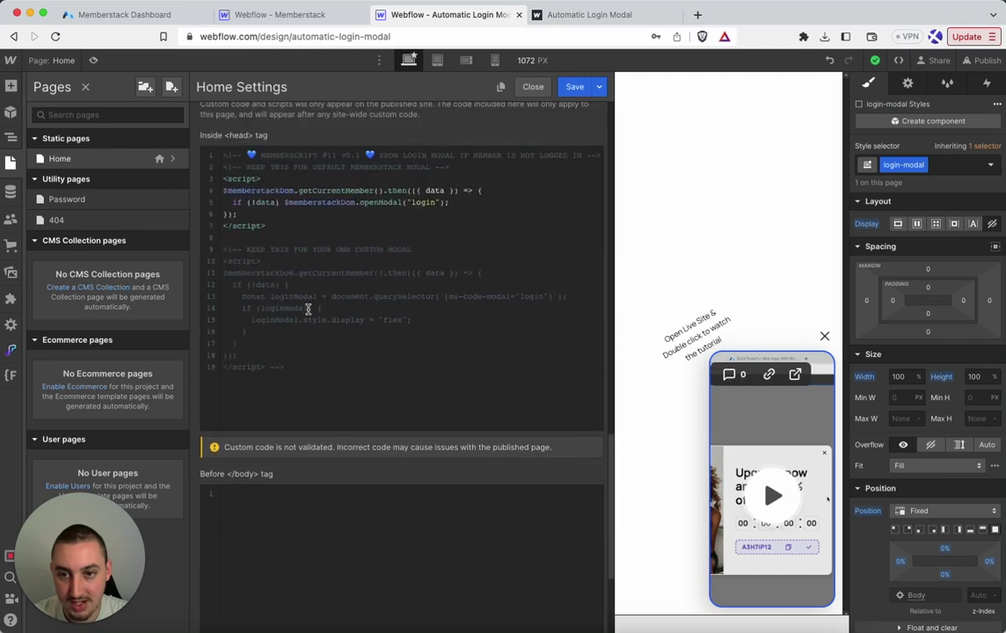
pyautogui.scroll(1, 308, 310)
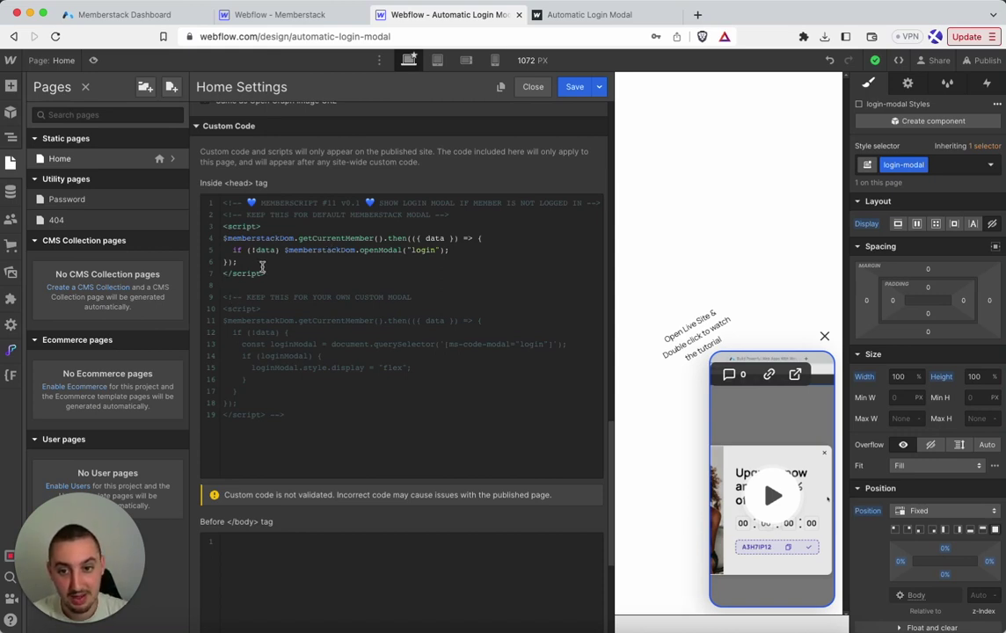
# Re-comment the default Memberstack script, activate the custom-modal script, and save the head code.
pyautogui.doubleClick(437, 215)
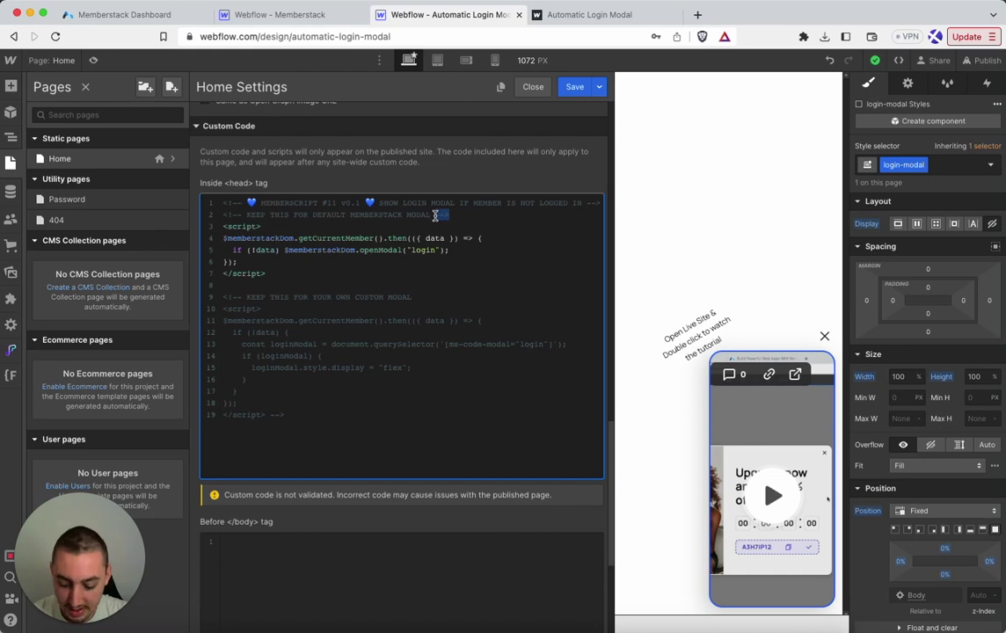
pyautogui.click(320, 273)
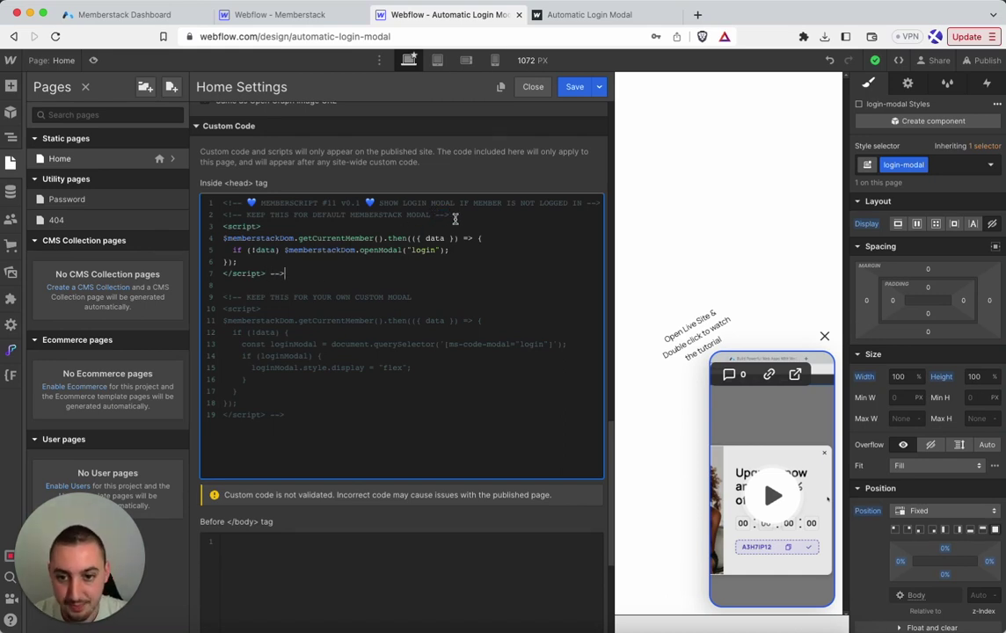
pyautogui.moveTo(455, 214); pyautogui.dragTo(435, 218)
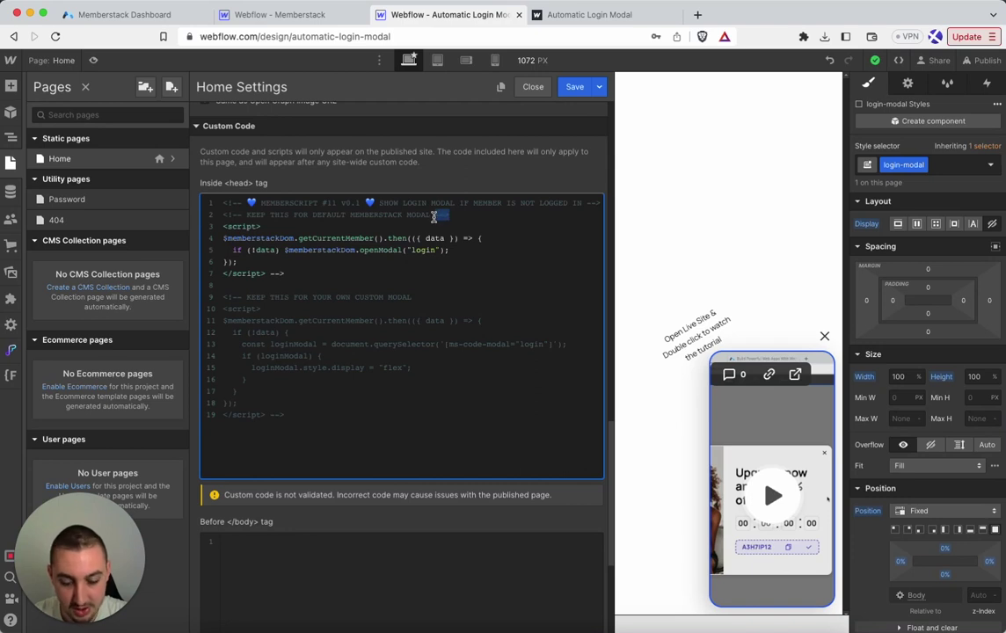
pyautogui.press('BackSpace')
pyautogui.press('BackSpace')
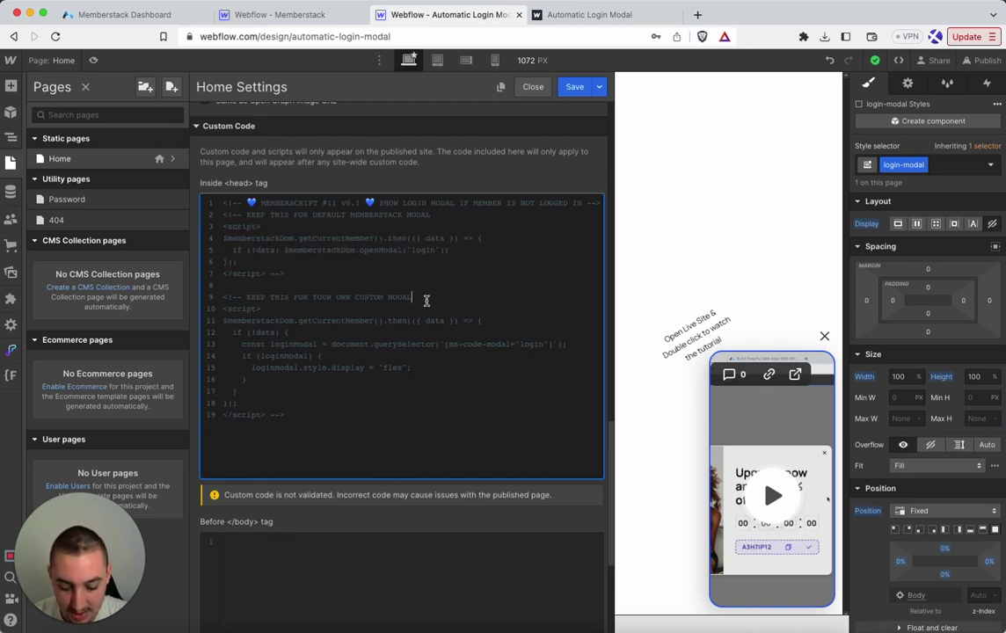
pyautogui.write('-->')
pyautogui.click(283, 414)
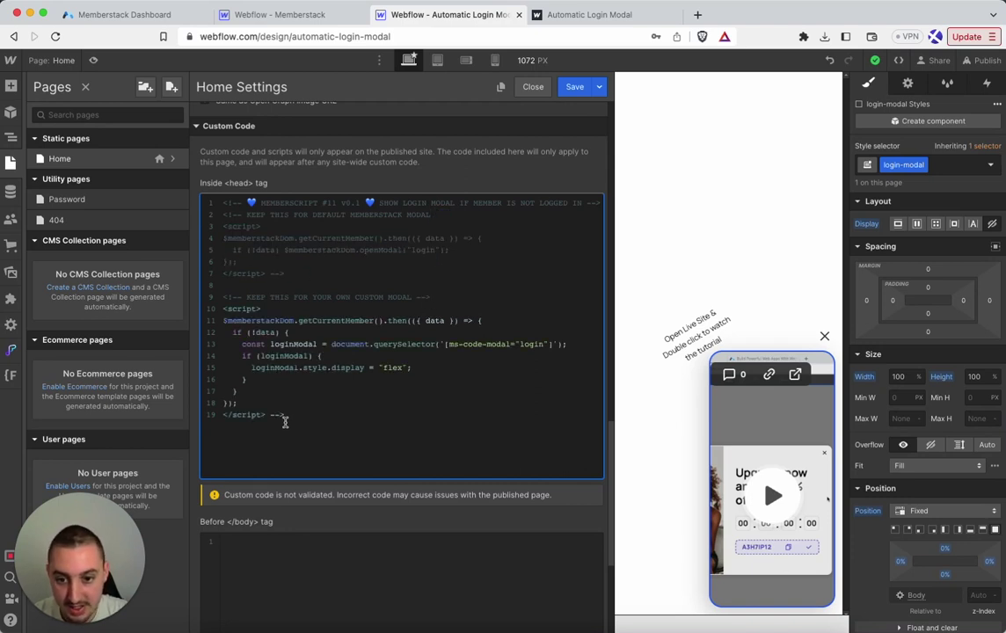
pyautogui.press('BackSpace')
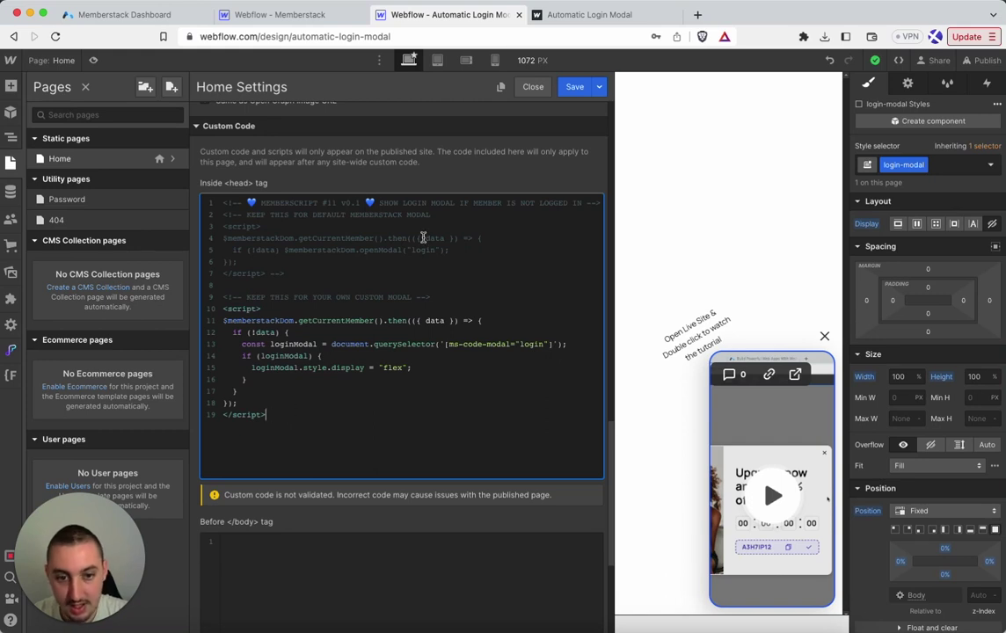
pyautogui.click(567, 86)
# Republish to automatic-login-modal.webflow.io and reload the live page to see the Please log in modal.
pyautogui.click(984, 60)
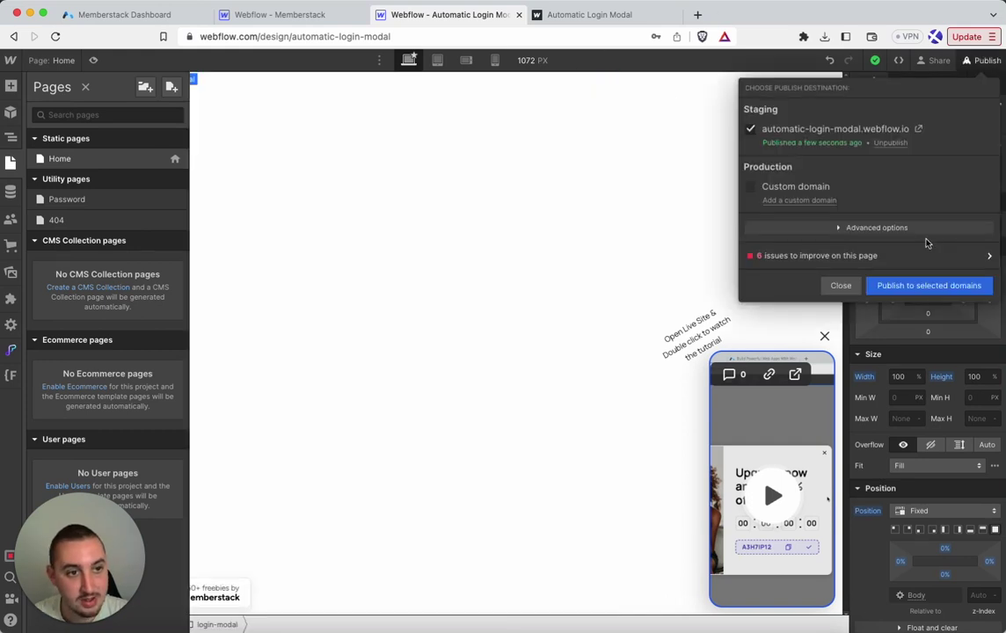
pyautogui.click(910, 287)
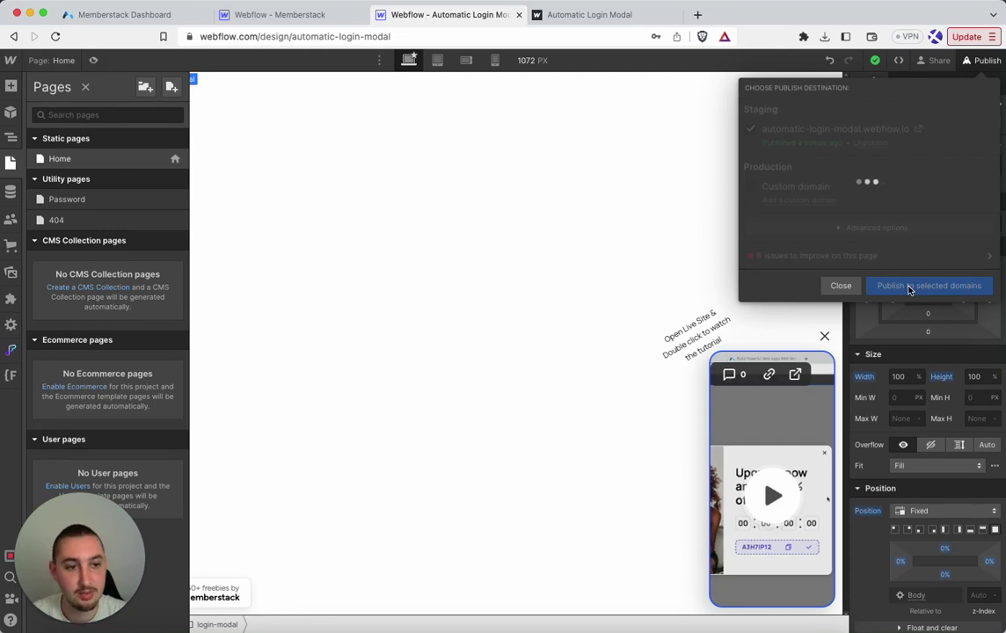
pyautogui.click(567, 18)
pyautogui.click(55, 36)
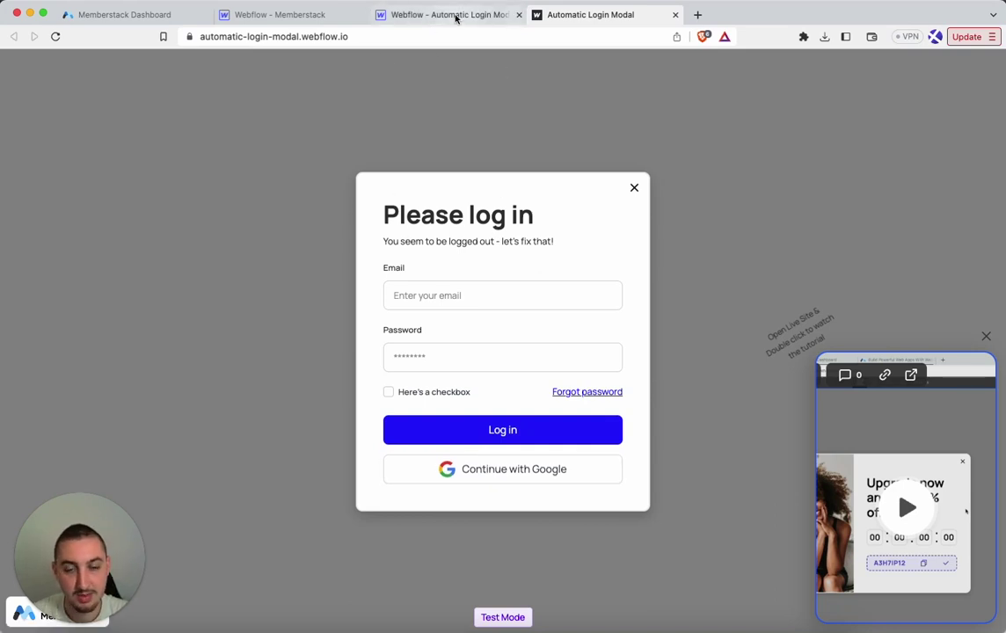
pyautogui.click(409, 15)
pyautogui.click(348, 174)
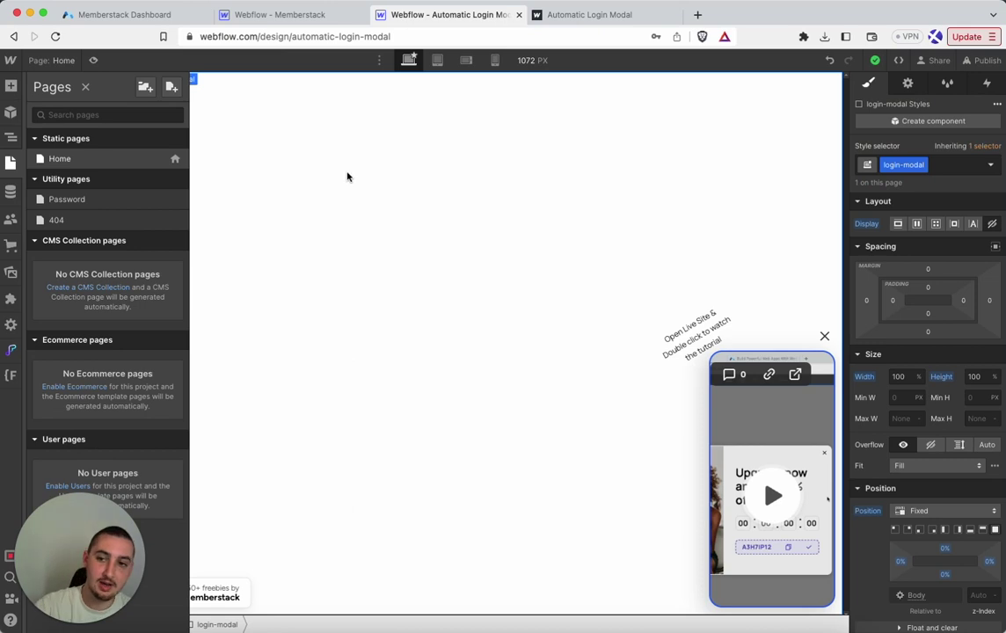
# Select login-modal in the Navigator and set its Display to Flex to reveal it.
pyautogui.click(10, 137)
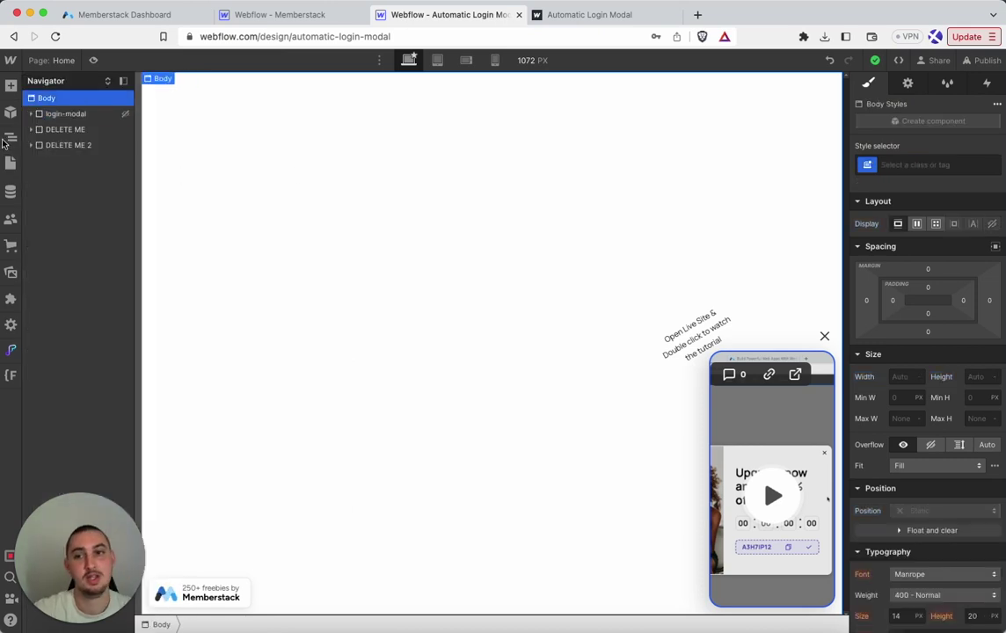
pyautogui.click(81, 115)
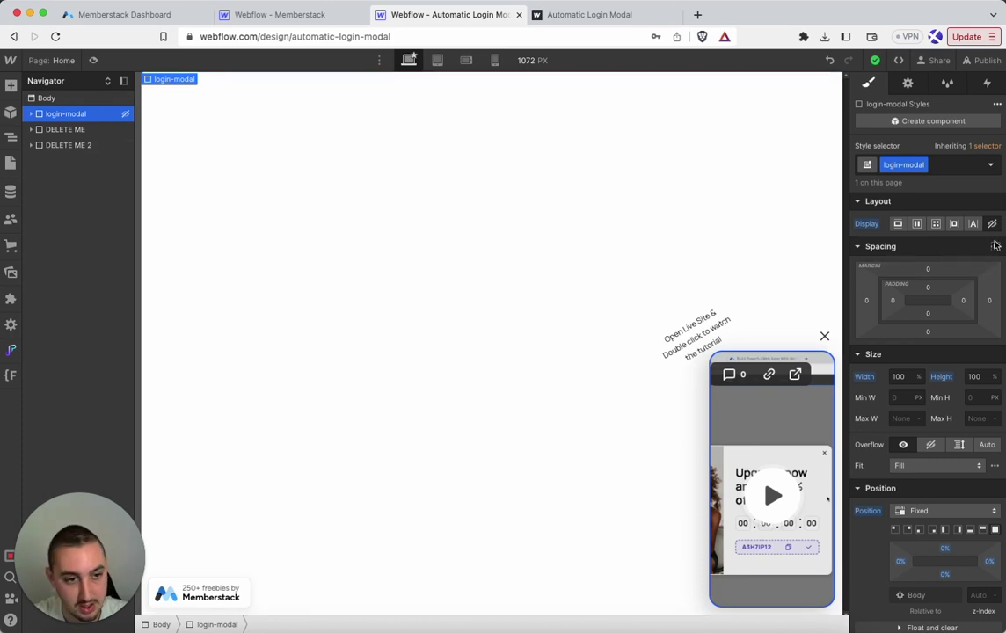
pyautogui.click(917, 225)
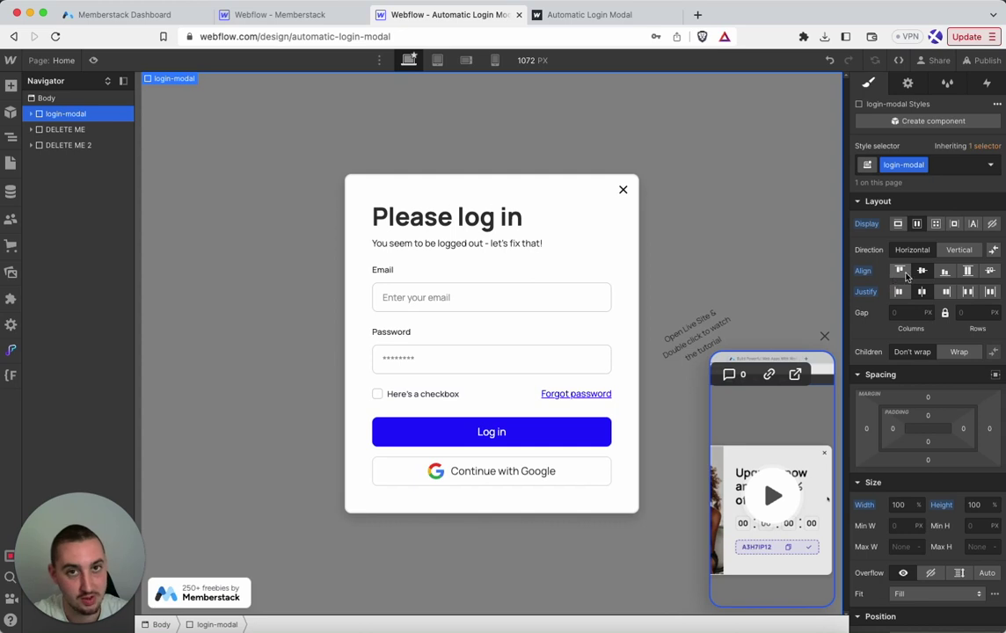
pyautogui.scroll(-3, 905, 275)
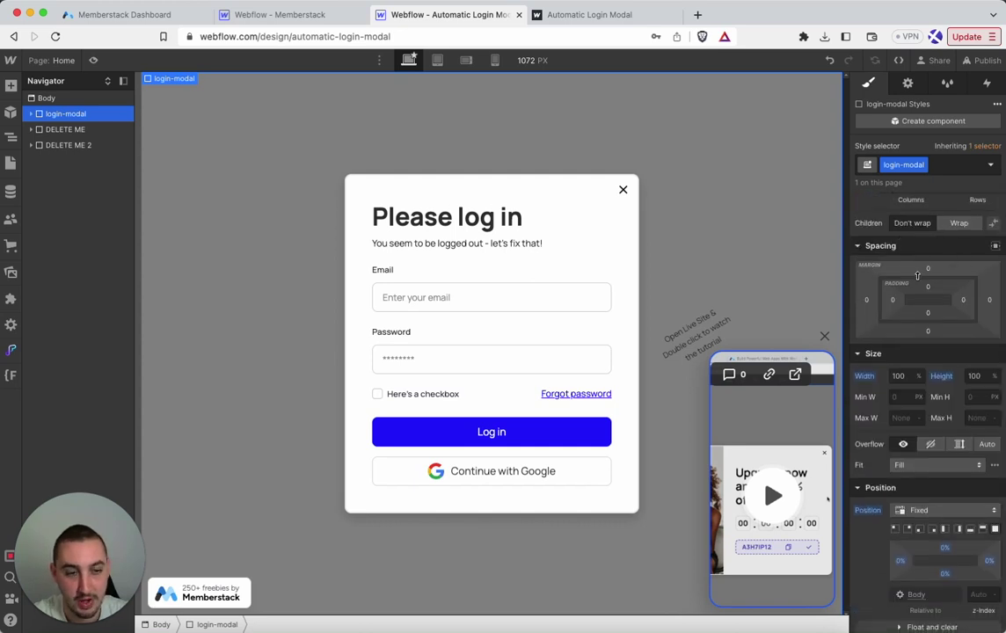
pyautogui.scroll(-1, 917, 275)
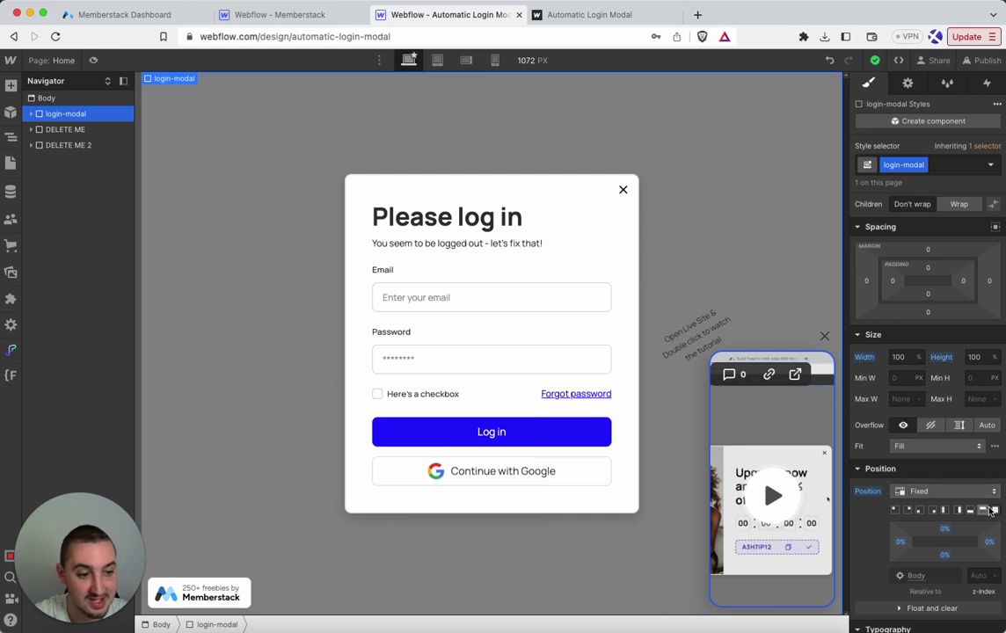
pyautogui.scroll(5, 932, 370)
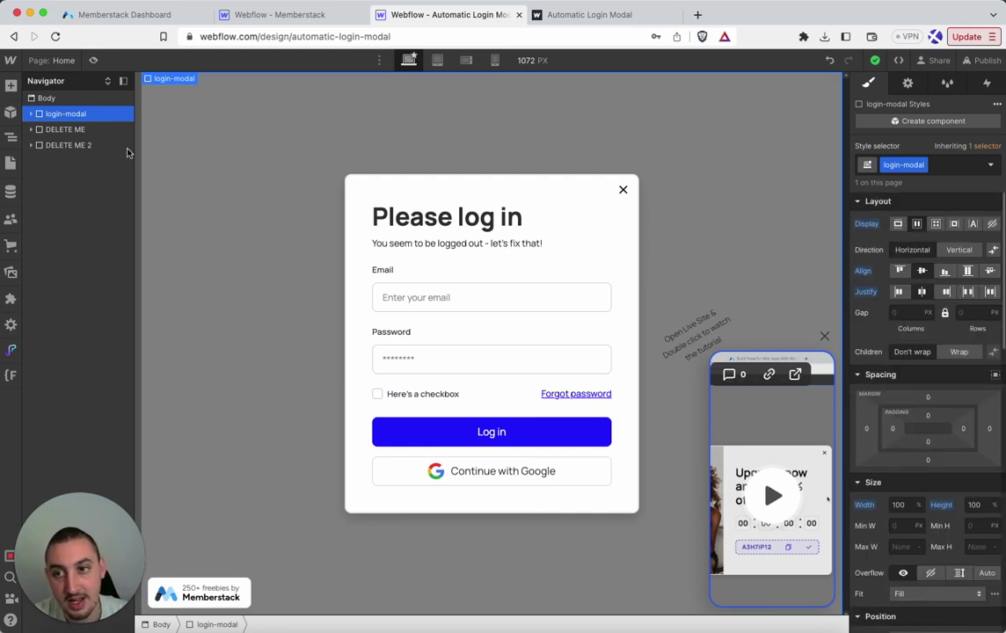
# Check login-modal's children and ms-code-modal="login" attribute, then set its Display to None.
pyautogui.click(32, 113)
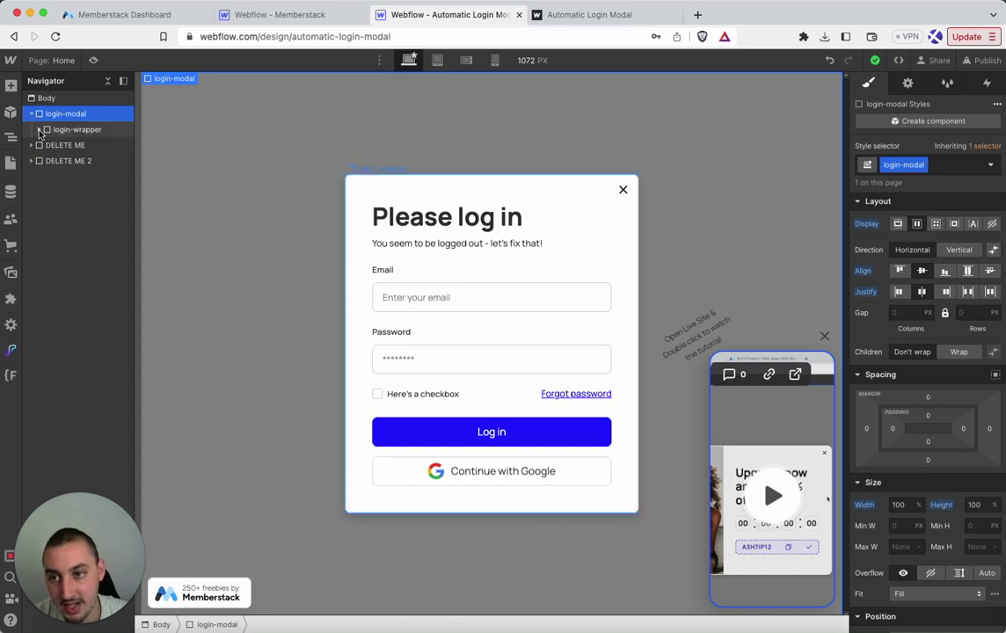
pyautogui.click(39, 129)
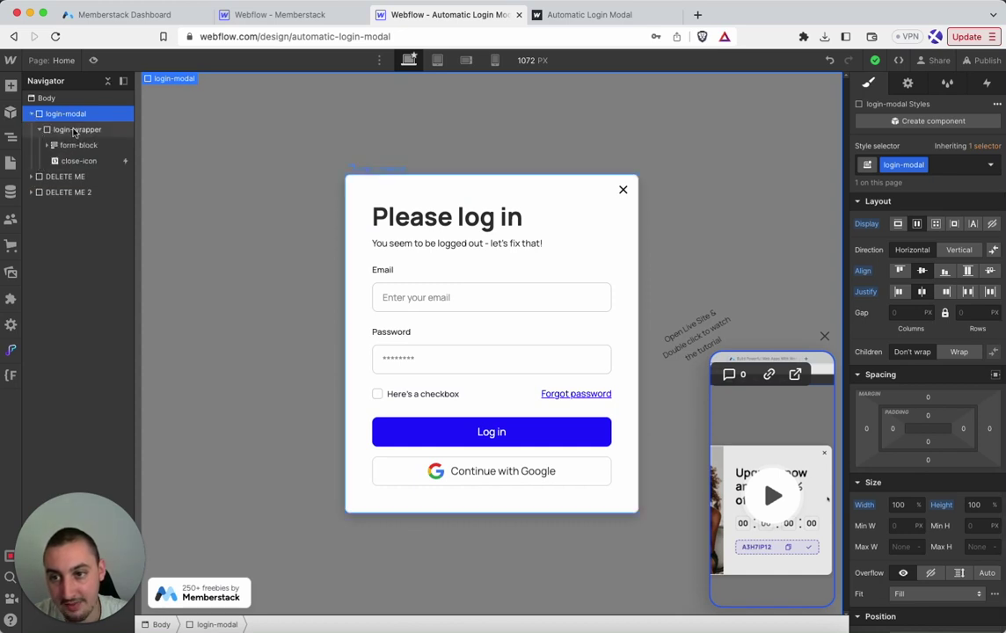
pyautogui.click(908, 84)
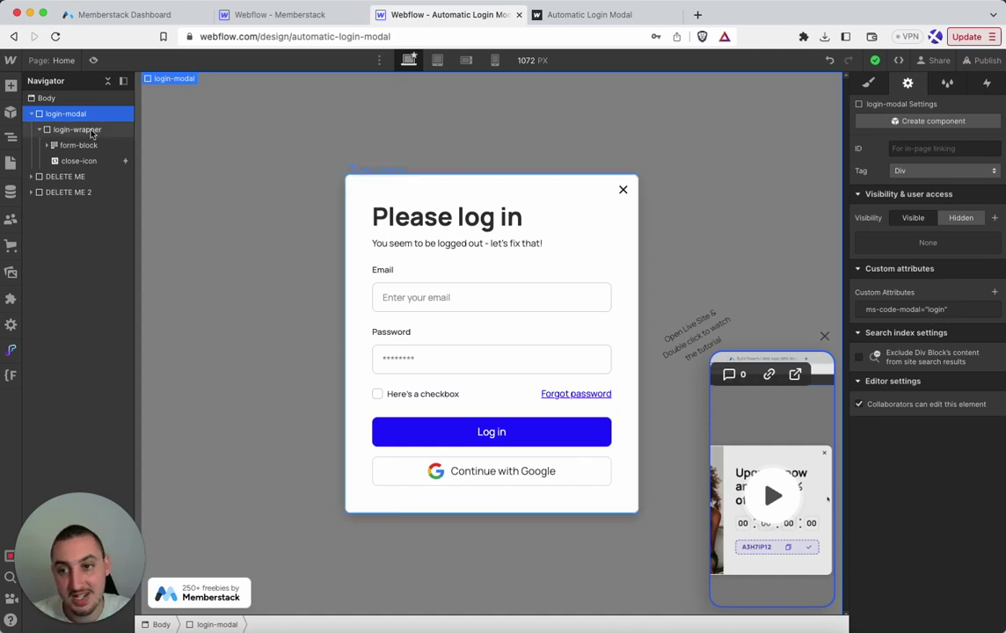
pyautogui.click(31, 113)
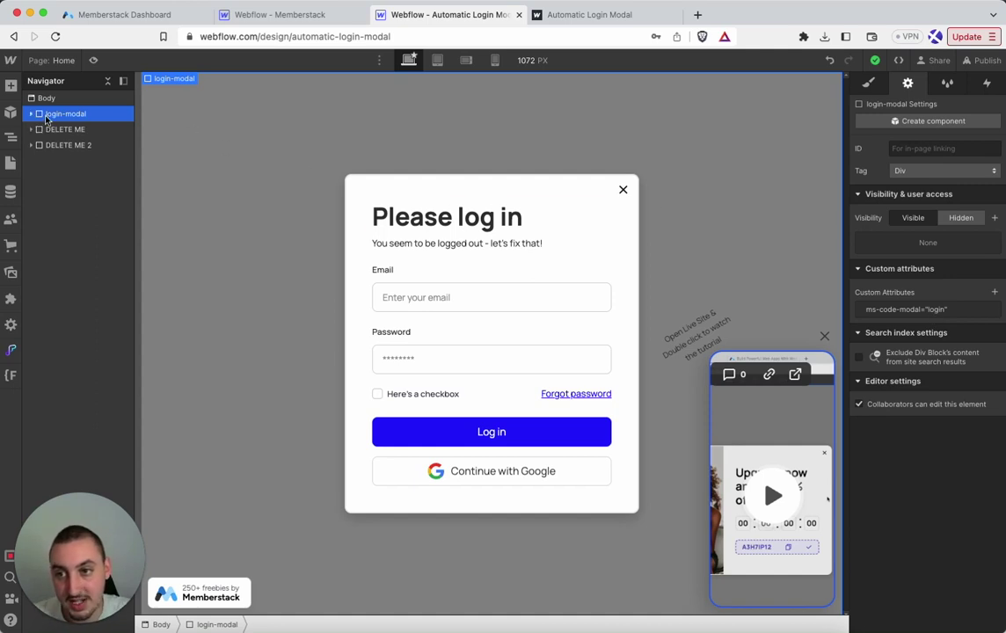
pyautogui.click(868, 83)
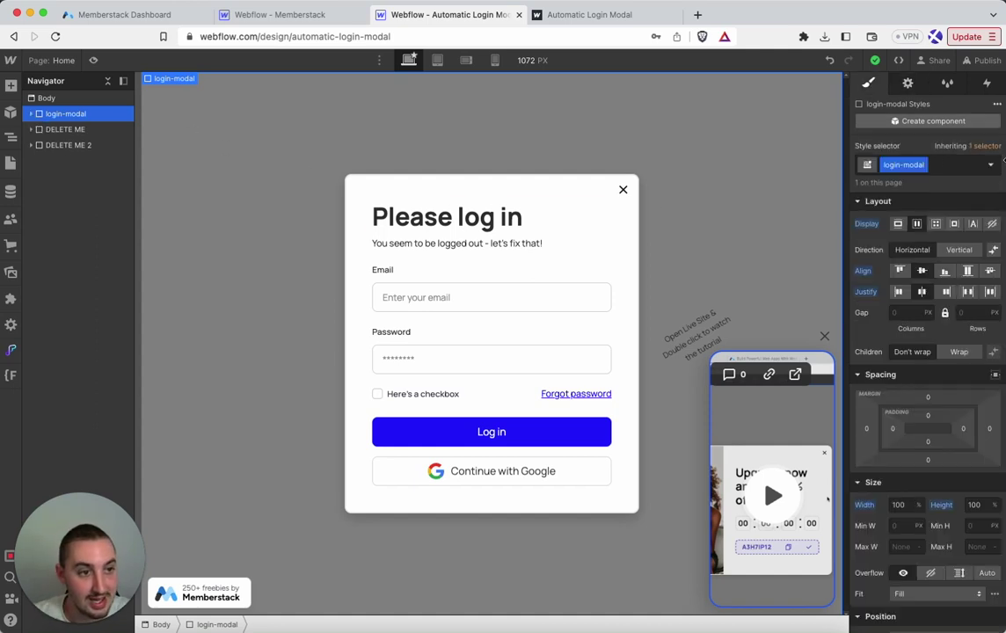
pyautogui.click(993, 225)
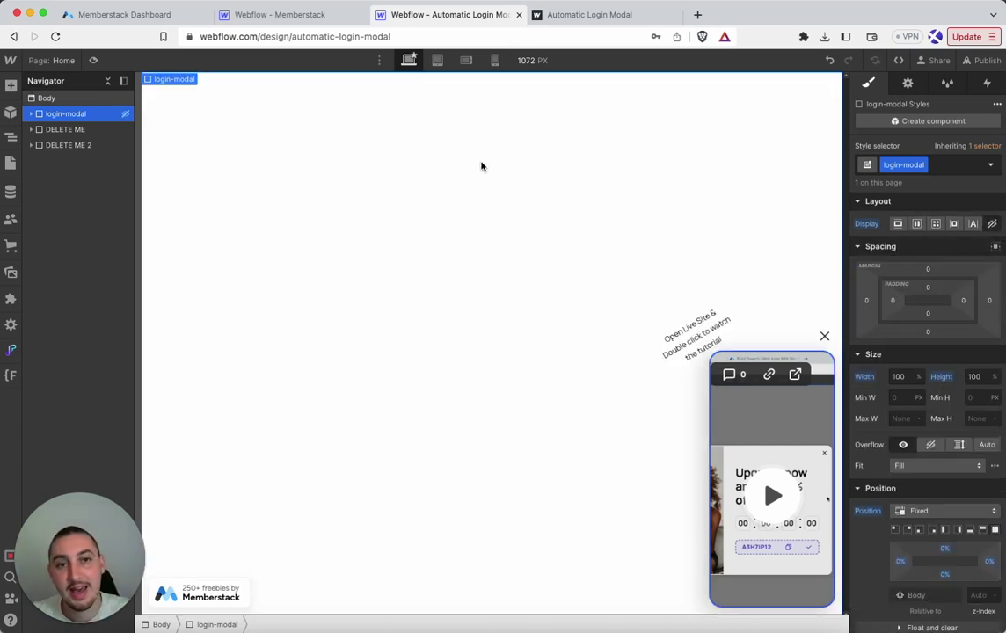
# Republish, reload the live page, close the Please log in modal, and reload to confirm it returns.
pyautogui.click(972, 61)
pyautogui.click(927, 285)
pyautogui.click(571, 14)
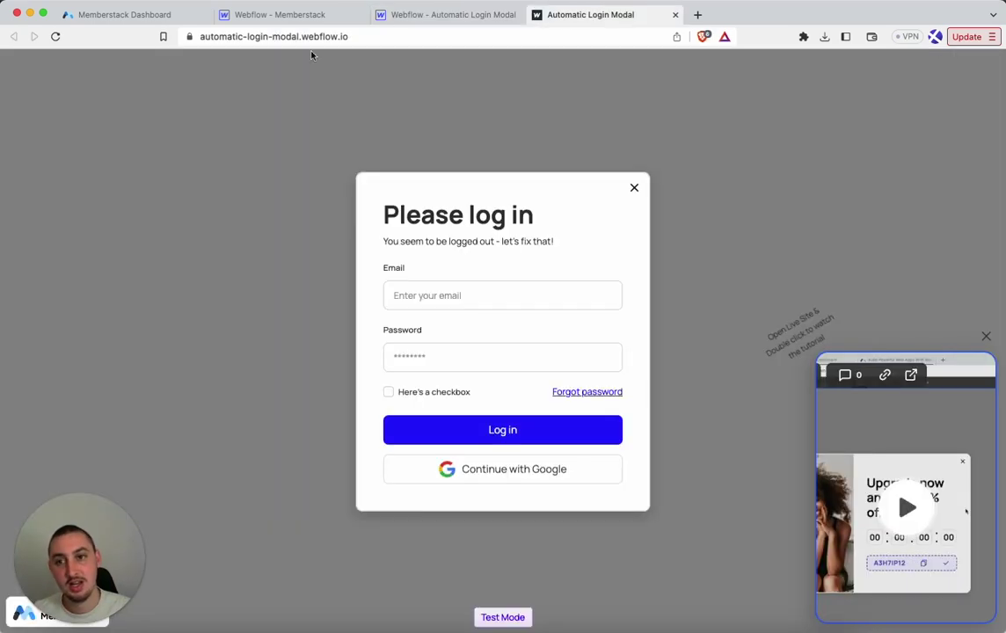
pyautogui.click(54, 36)
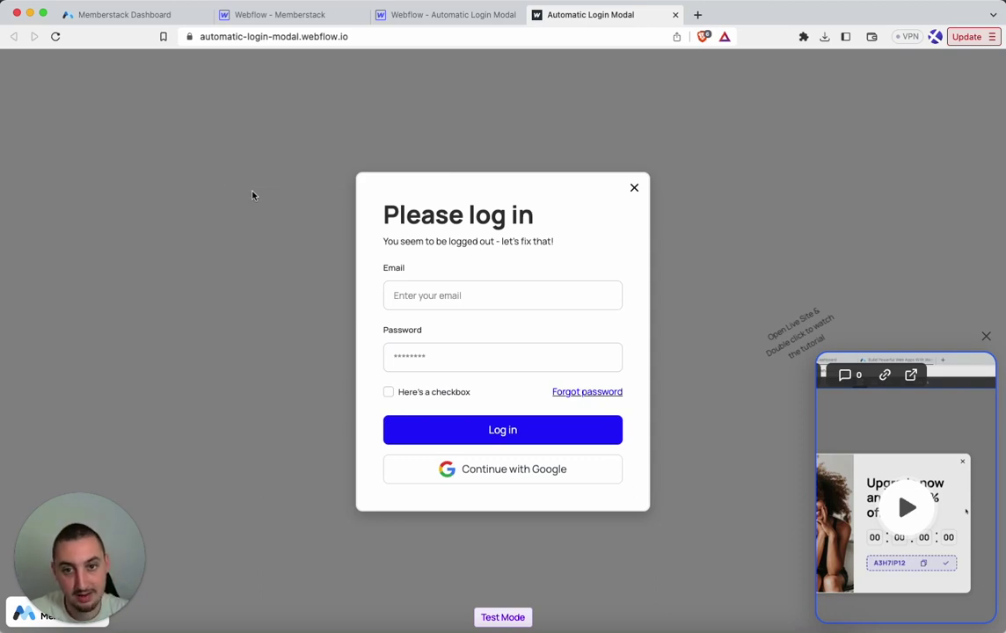
pyautogui.click(634, 188)
pyautogui.click(56, 38)
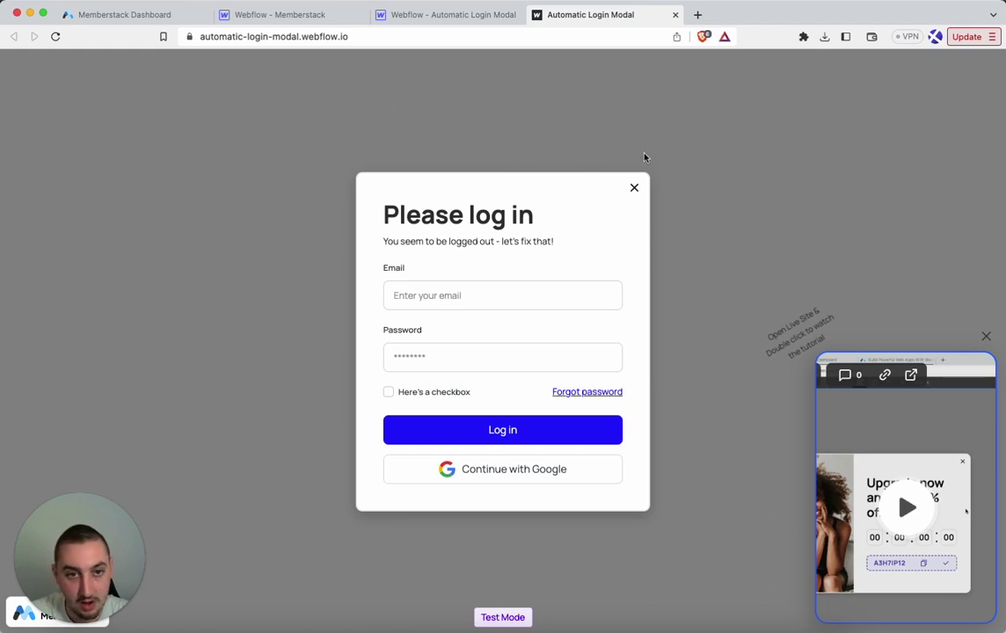
pyautogui.rightClick(515, 105)
# Delete the login-modal div from the live page in DevTools, then close DevTools.
pyautogui.click(575, 301)
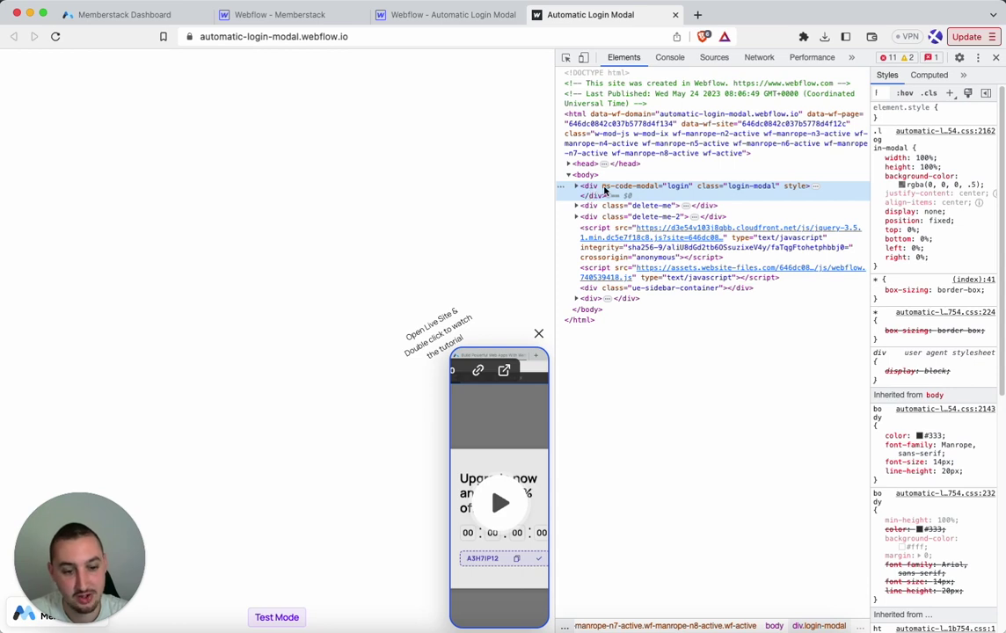
pyautogui.press('Delete')
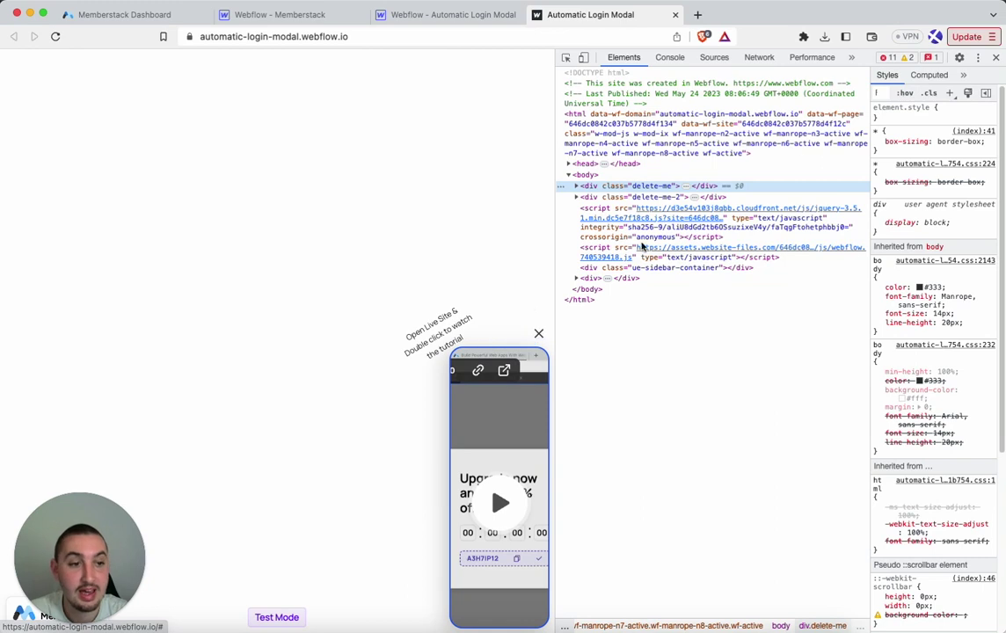
pyautogui.click(996, 57)
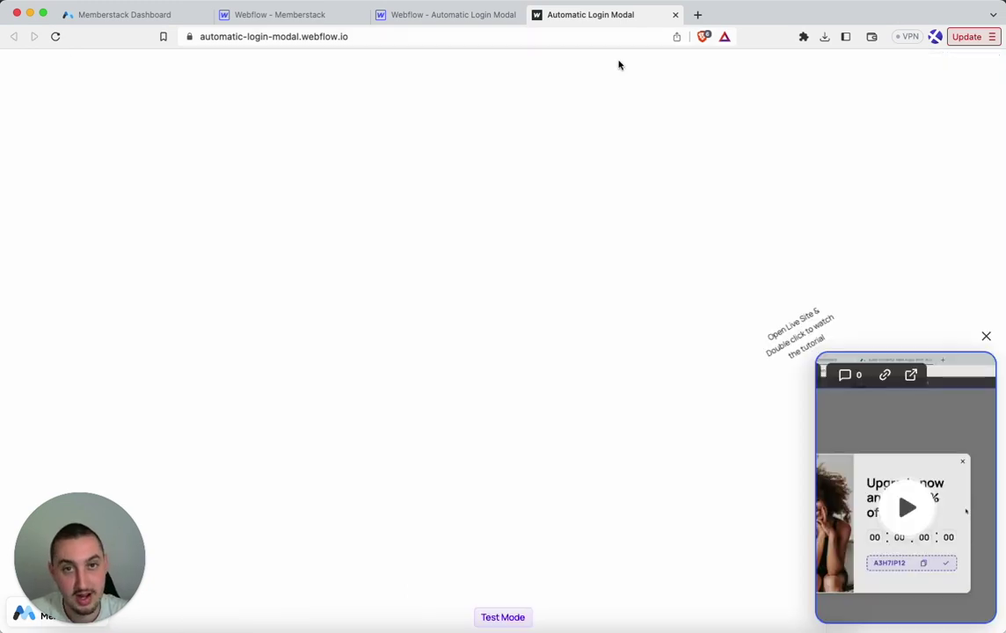